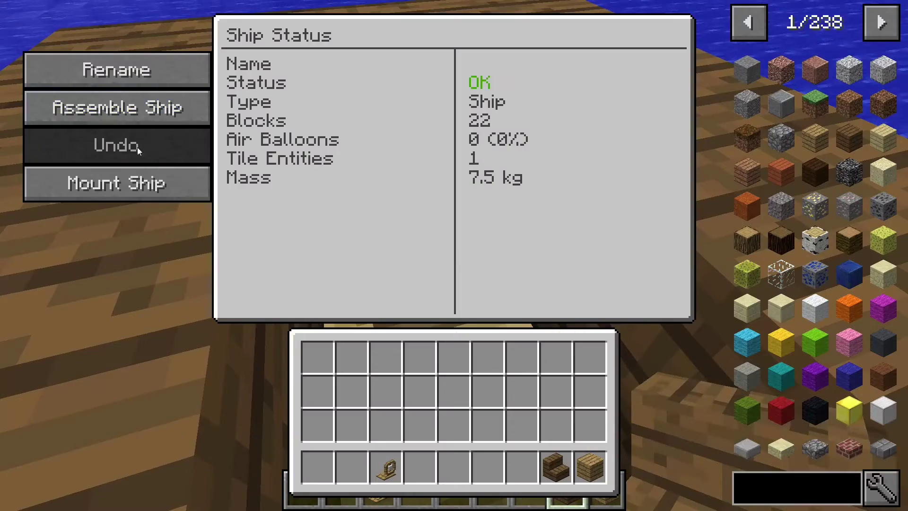
Mount the assembled ship from the Ship Status window.
click(117, 183)
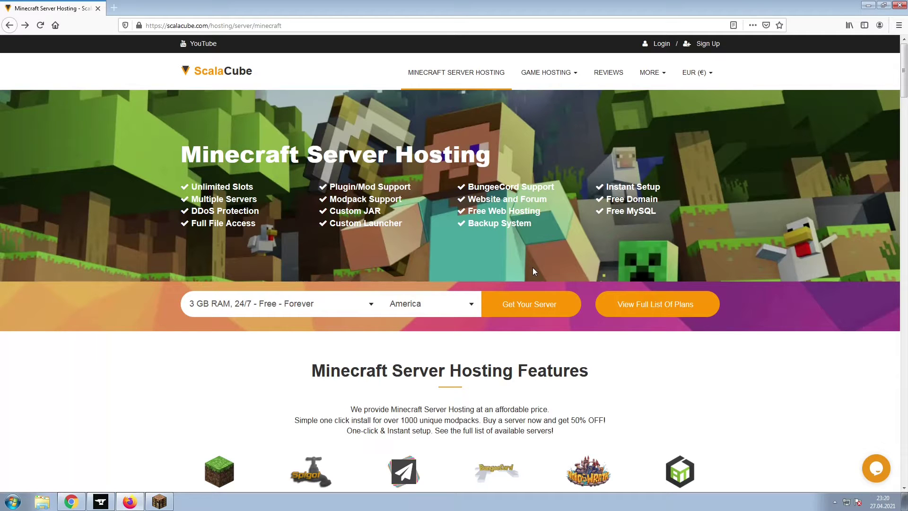
Start a new server with Java Edition, America location, and Lurm's Realistic Survival modpack.
click(530, 303)
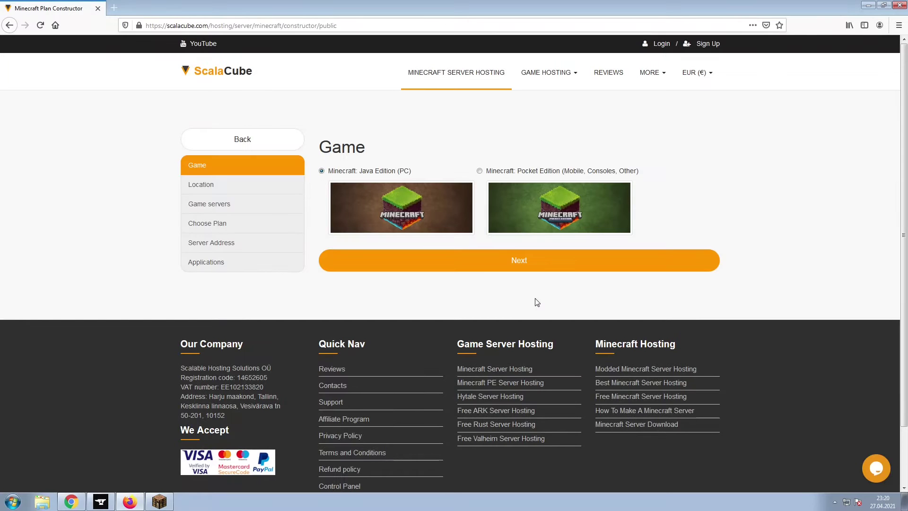
click(539, 265)
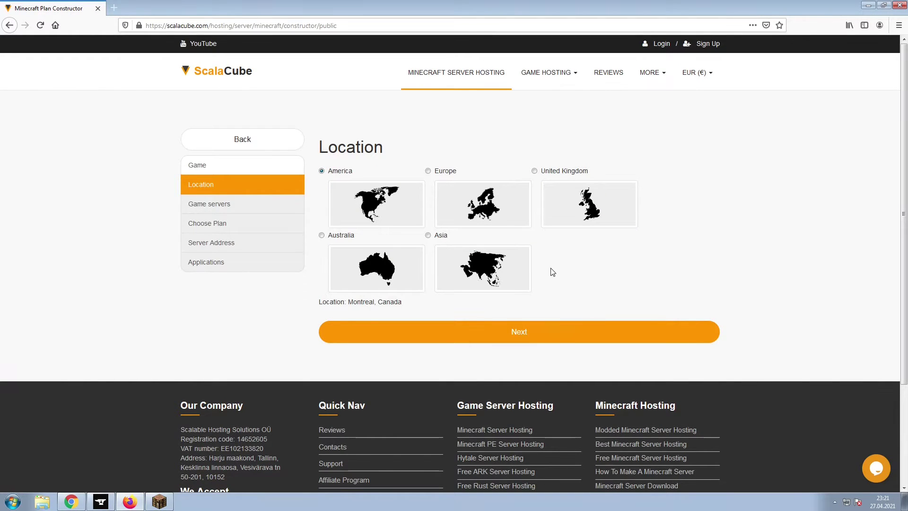
click(554, 332)
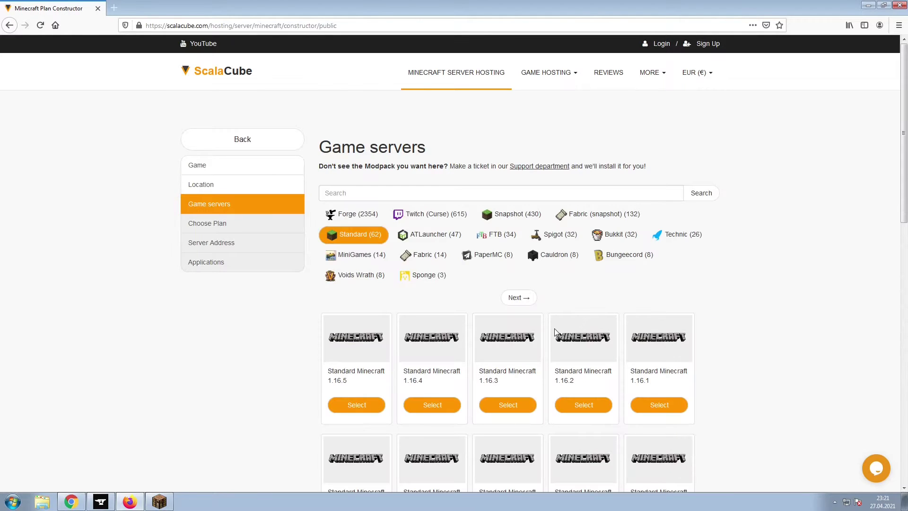
click(559, 193)
text(Lurm's Realistic Survival)
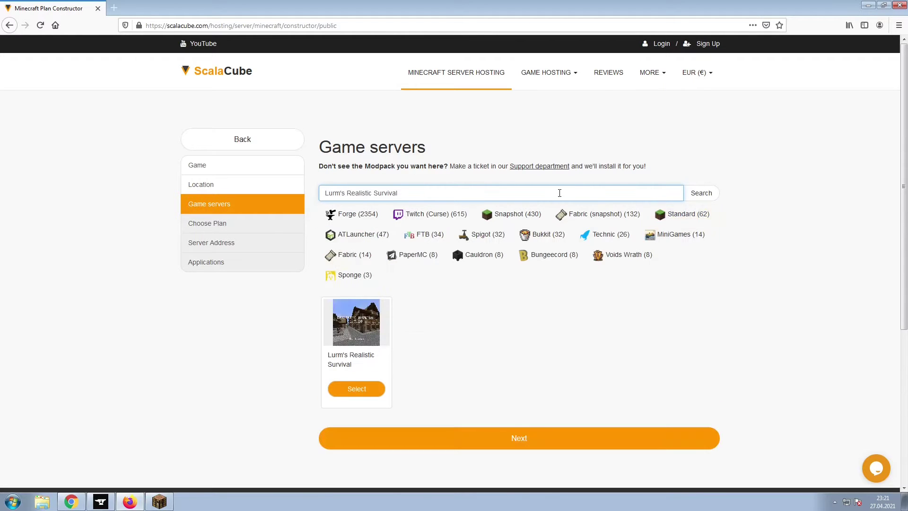
click(356, 388)
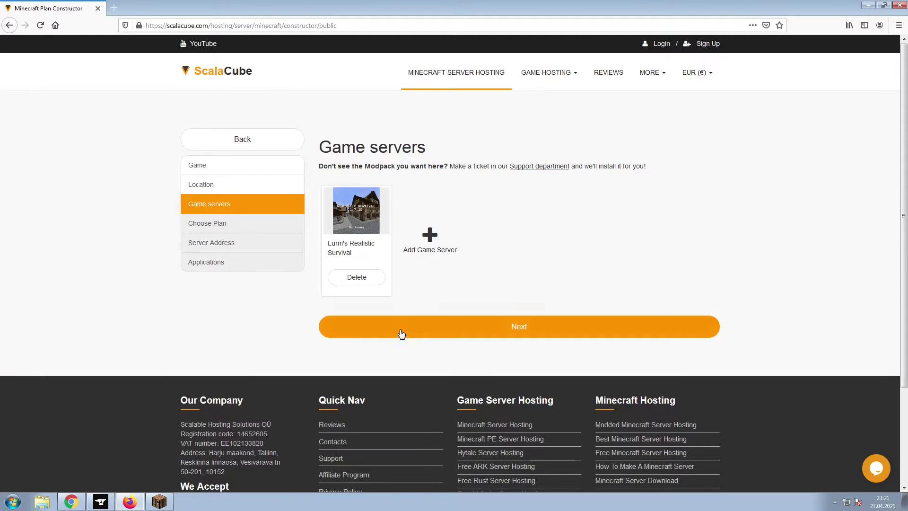
Pick the recommended VPS 4.5G plan, keep IP with port, and skip extra applications.
click(401, 332)
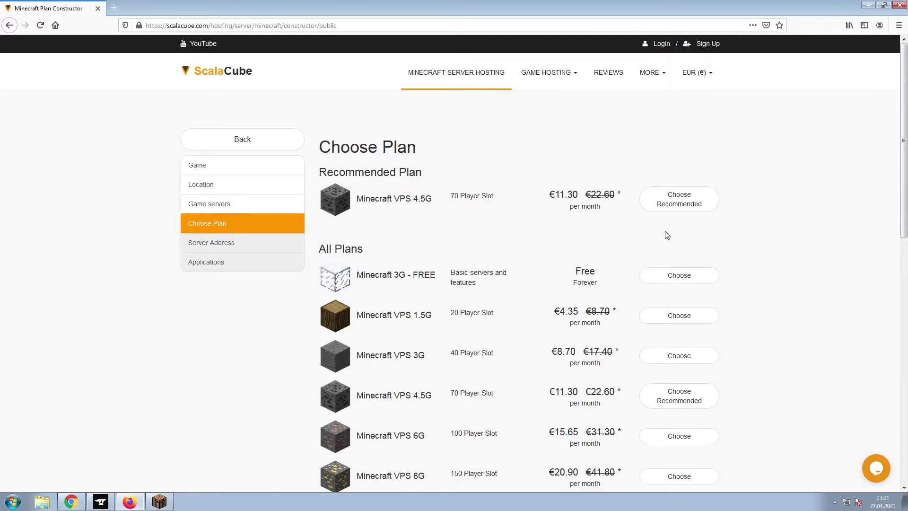
click(680, 199)
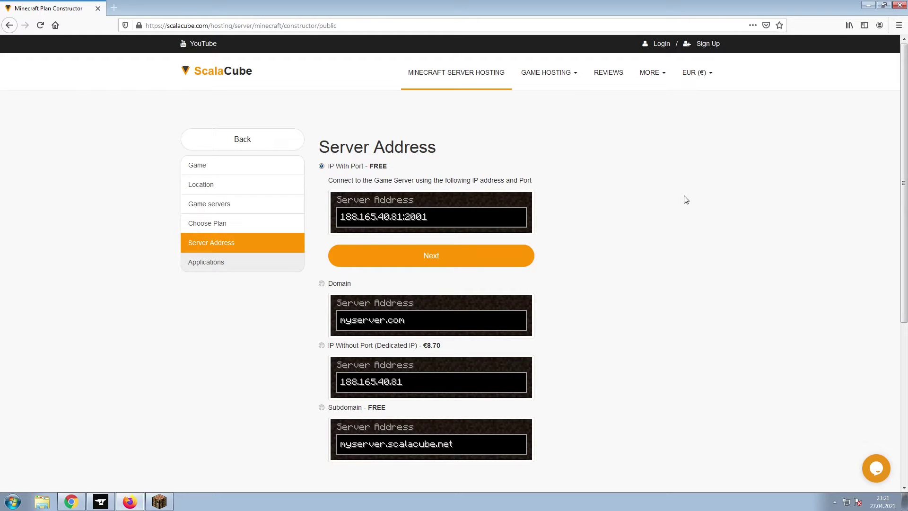
click(474, 256)
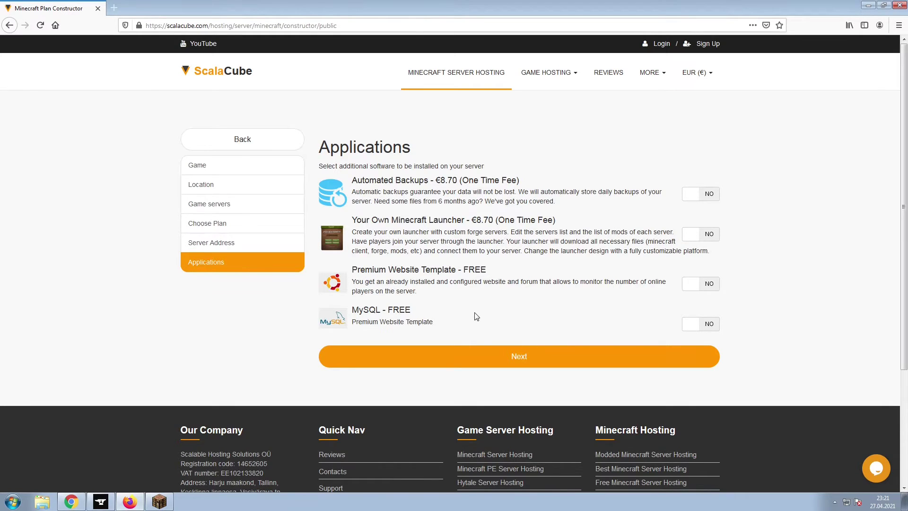
click(480, 354)
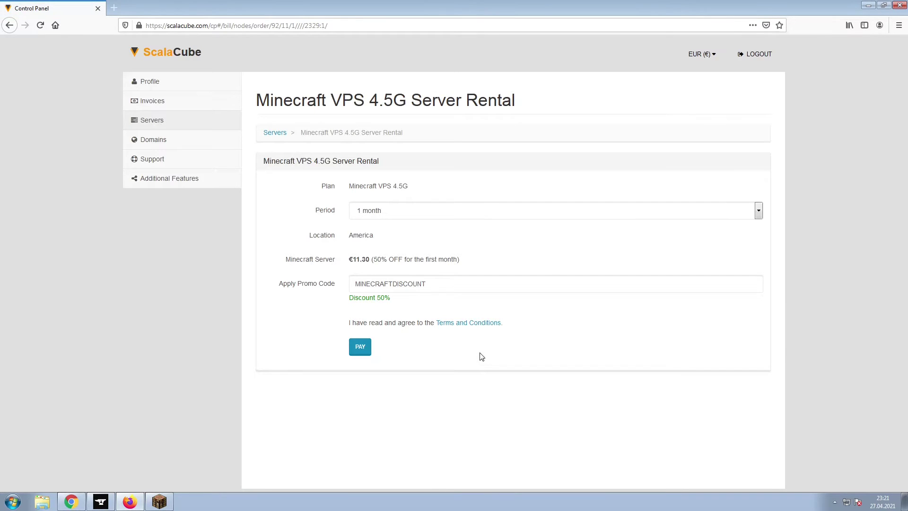
Pay for the rental order and view the Servers list.
click(362, 346)
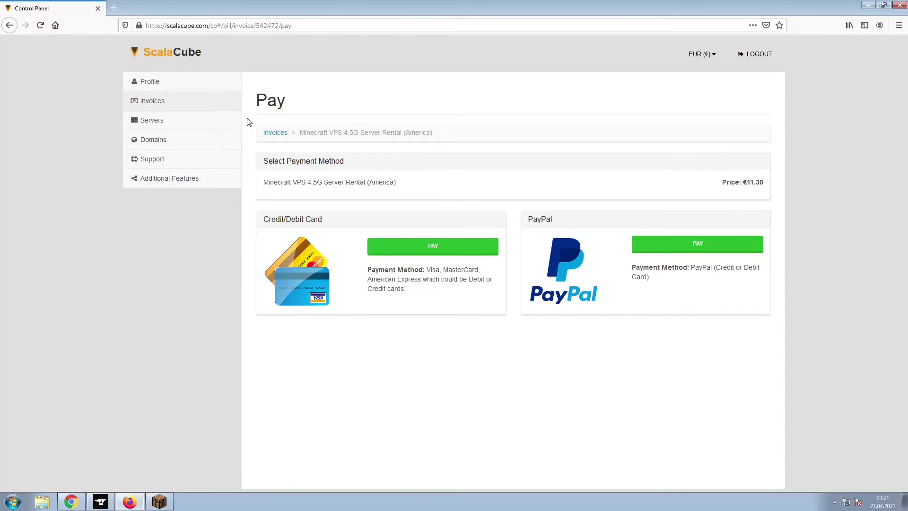
click(211, 120)
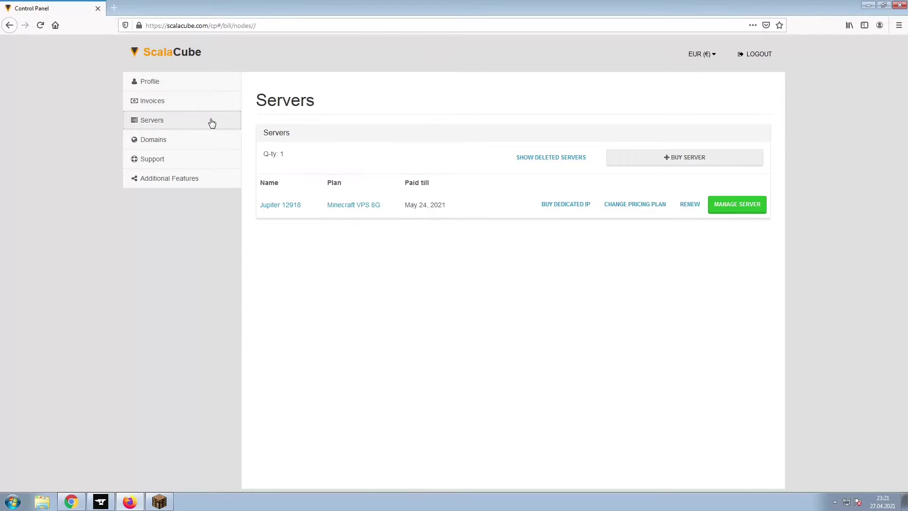
Open the Lurm's Realistic Survival server's management page and copy IP 217.182.46.193:2023.
click(738, 205)
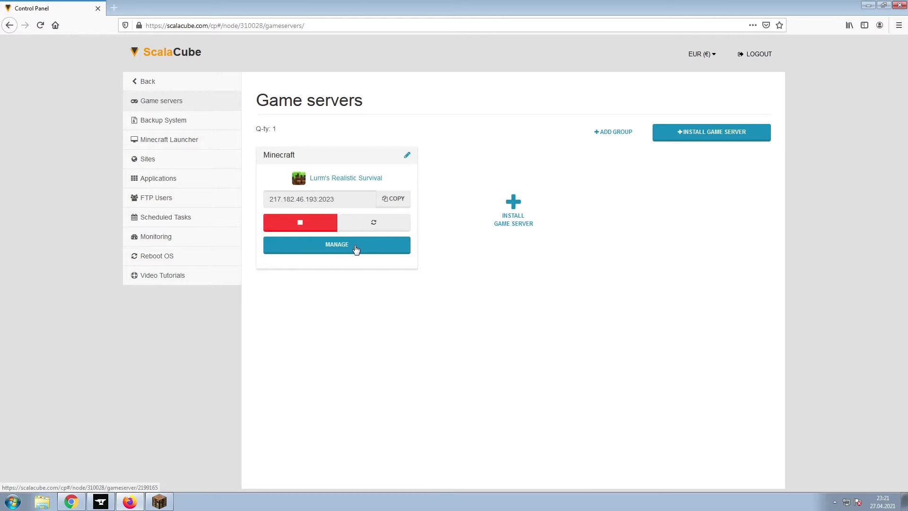
click(357, 245)
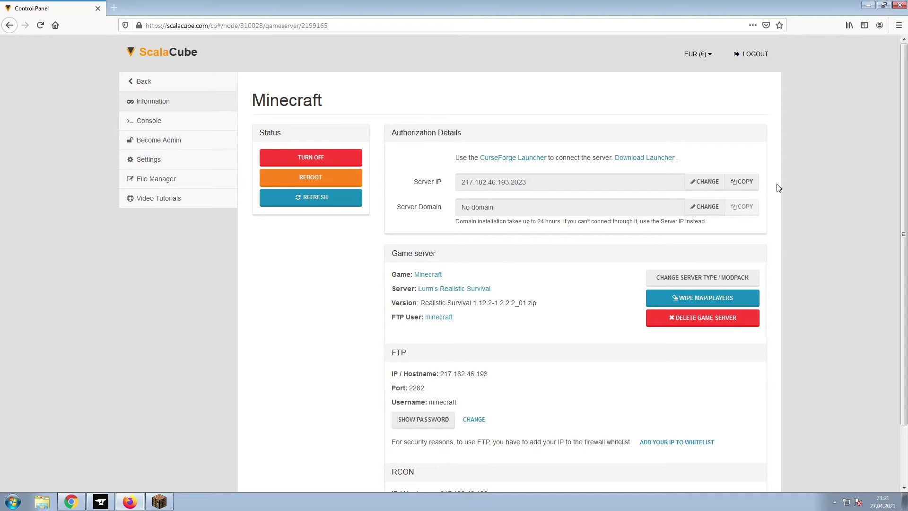
click(743, 182)
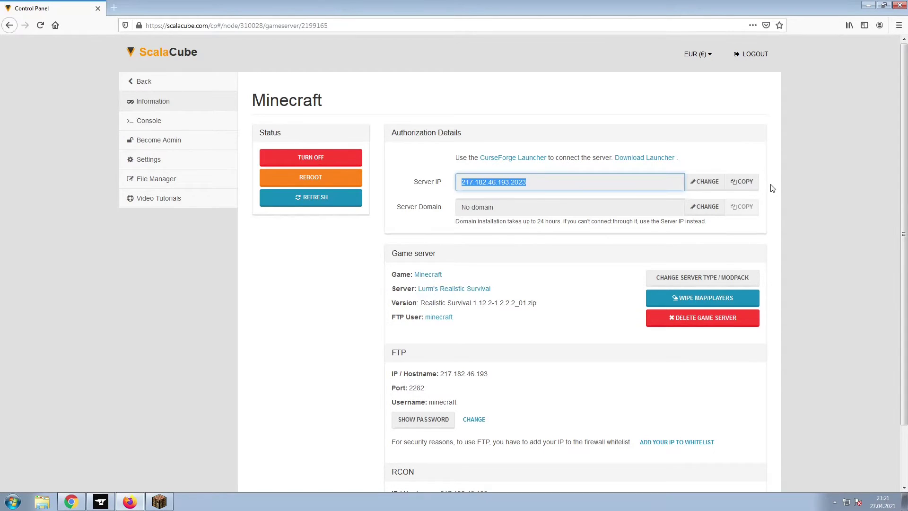